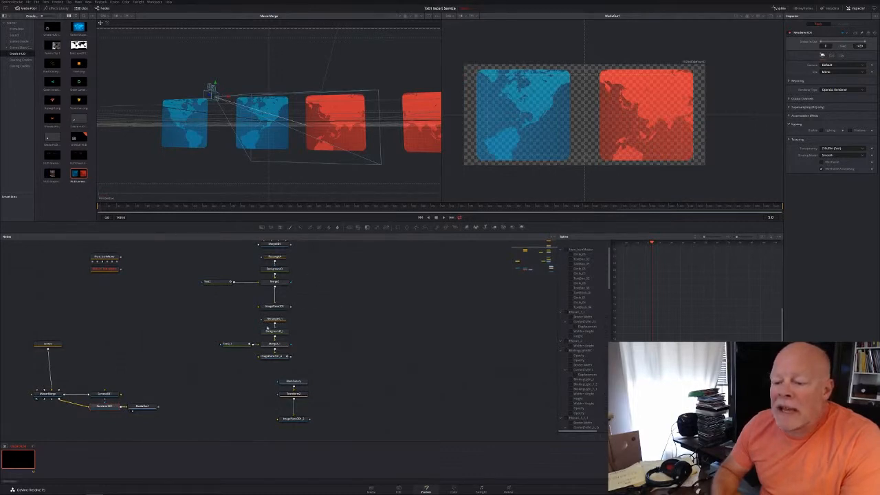
# Step: Add the four HUD clips from the media pool to the node graph and preview them in the first viewer
pyautogui.moveTo(525, 264)
pyautogui.mouseDown()
pyautogui.moveTo(519, 261)
pyautogui.moveTo(525, 269)
pyautogui.mouseUp()
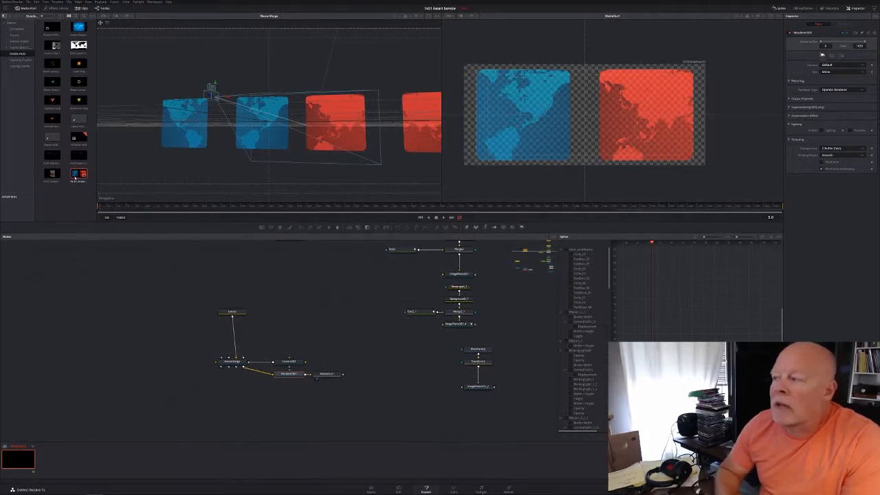
pyautogui.moveTo(76, 176); pyautogui.dragTo(238, 279)
pyautogui.press('1')
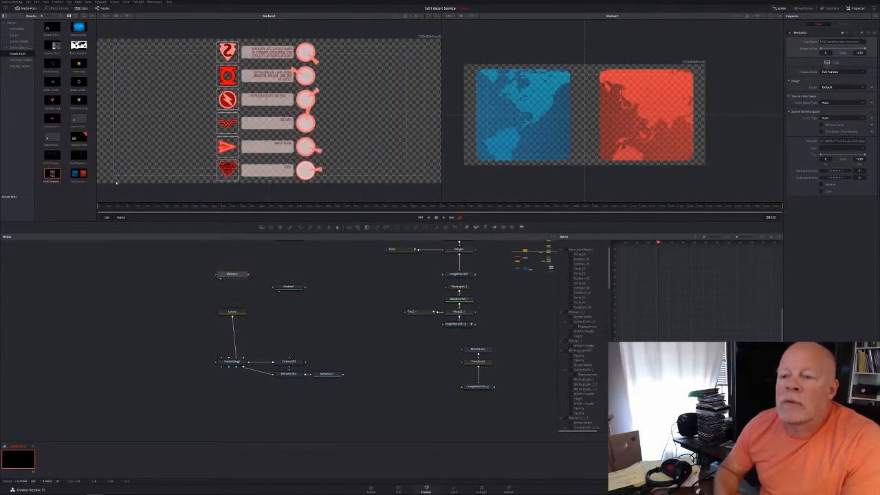
pyautogui.moveTo(80, 174); pyautogui.dragTo(200, 258)
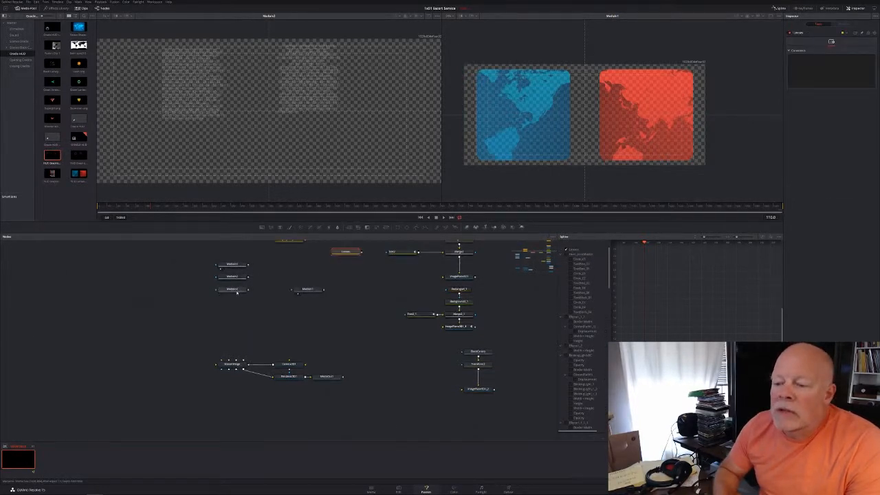
# Step: Arrange the four HUD media nodes in an evenly spaced column beside the MasterMerge node
pyautogui.moveTo(237, 293); pyautogui.dragTo(161, 355)
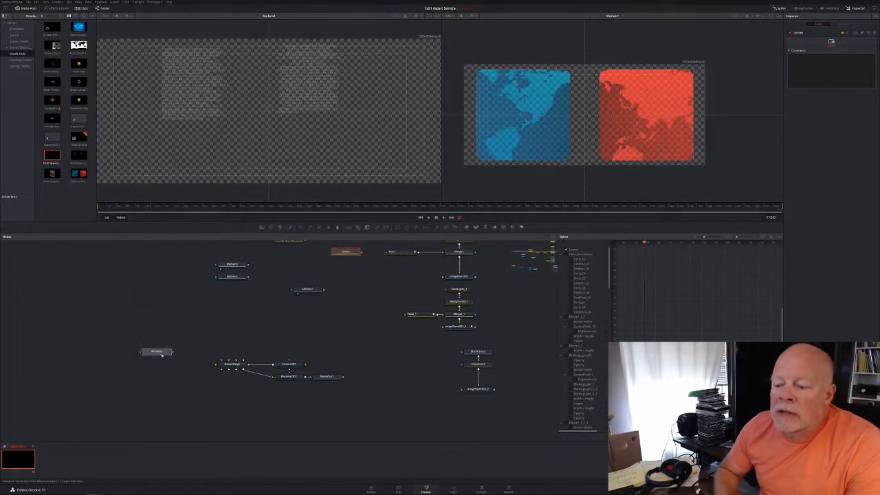
pyautogui.moveTo(231, 278); pyautogui.dragTo(152, 304)
pyautogui.moveTo(299, 289); pyautogui.dragTo(147, 277)
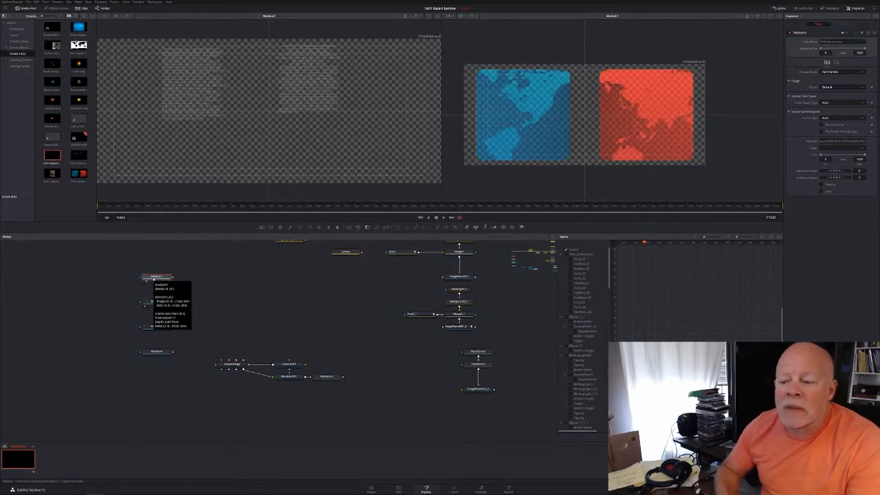
# Step: Try to connect the lowest media node directly to the MasterMerge node
pyautogui.moveTo(173, 351); pyautogui.dragTo(232, 365)
pyautogui.moveTo(173, 352); pyautogui.dragTo(232, 364)
pyautogui.moveTo(172, 352); pyautogui.dragTo(233, 368)
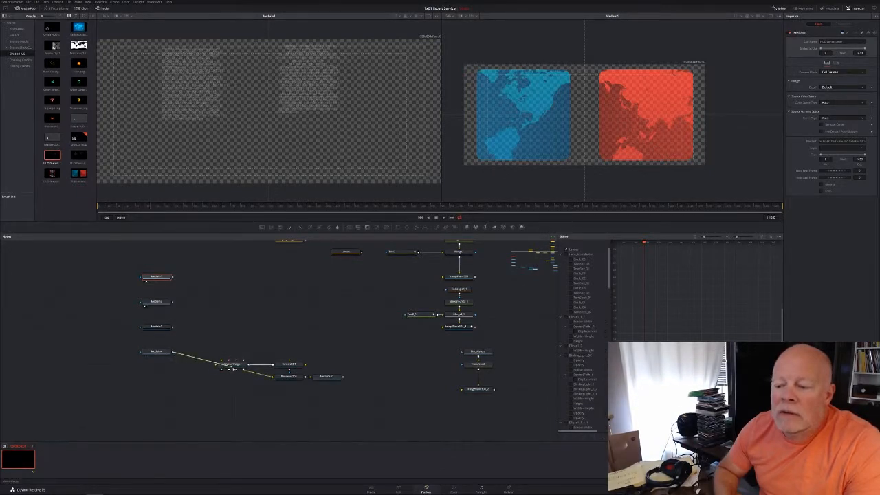
# Step: Show MediaOut1 in the second viewer and add an ImagePlane3D after each of the four HUD media nodes
pyautogui.moveTo(327, 376); pyautogui.dragTo(596, 154)
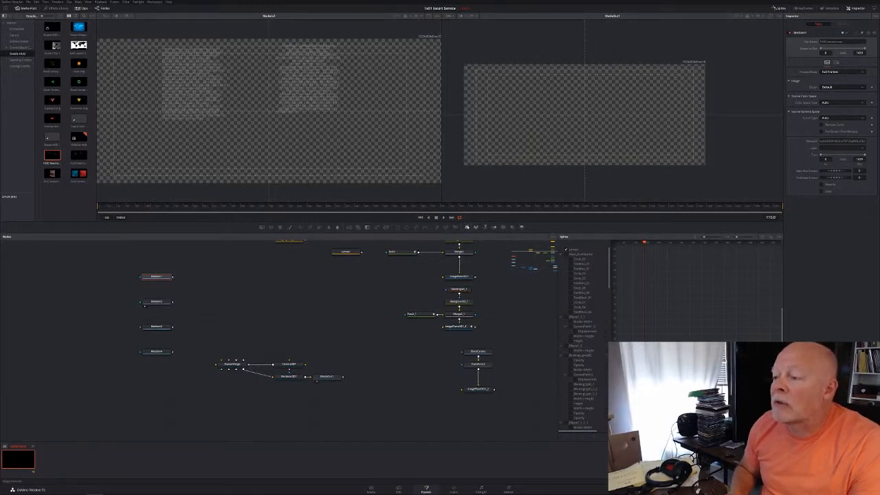
pyautogui.click(466, 227)
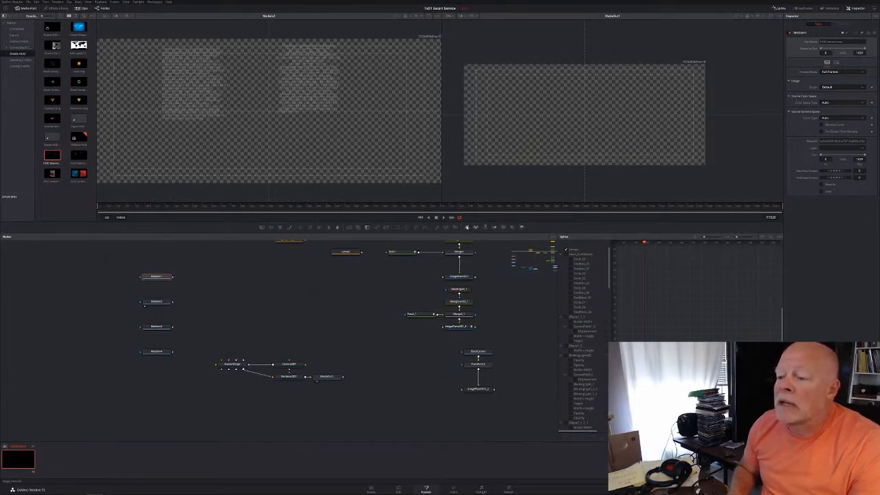
pyautogui.click(165, 301)
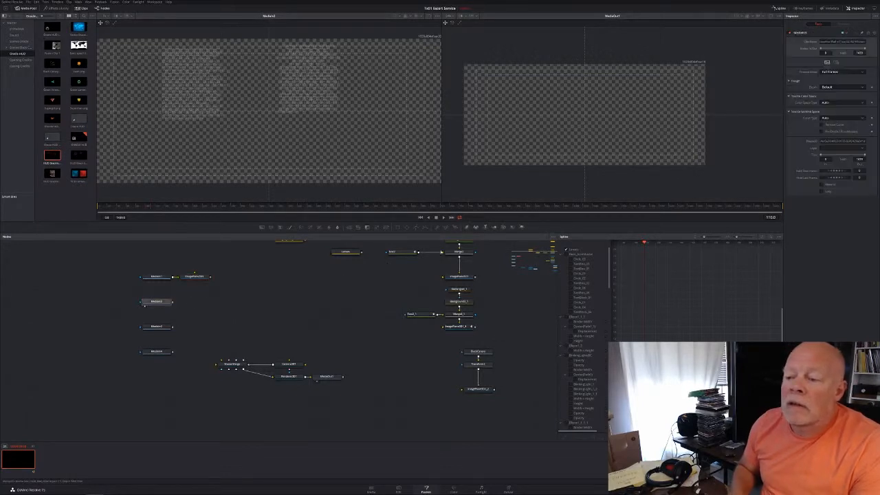
pyautogui.click(466, 227)
pyautogui.click(157, 326)
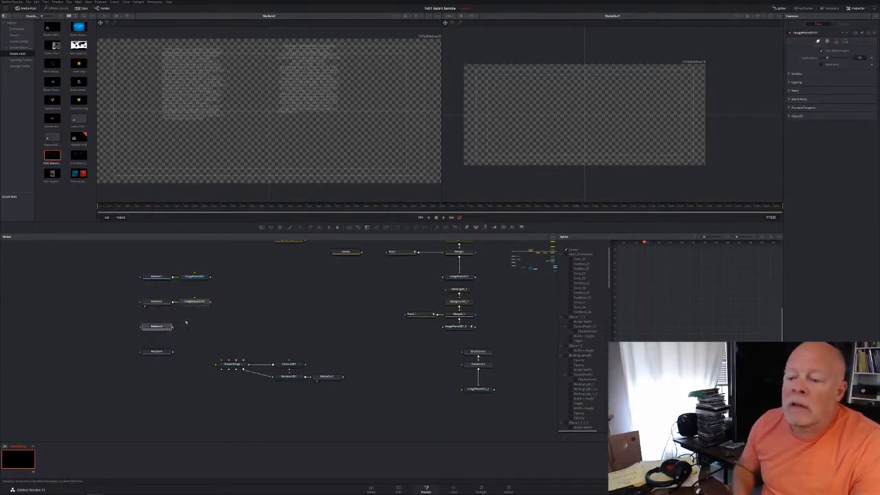
pyautogui.click(467, 228)
pyautogui.click(157, 351)
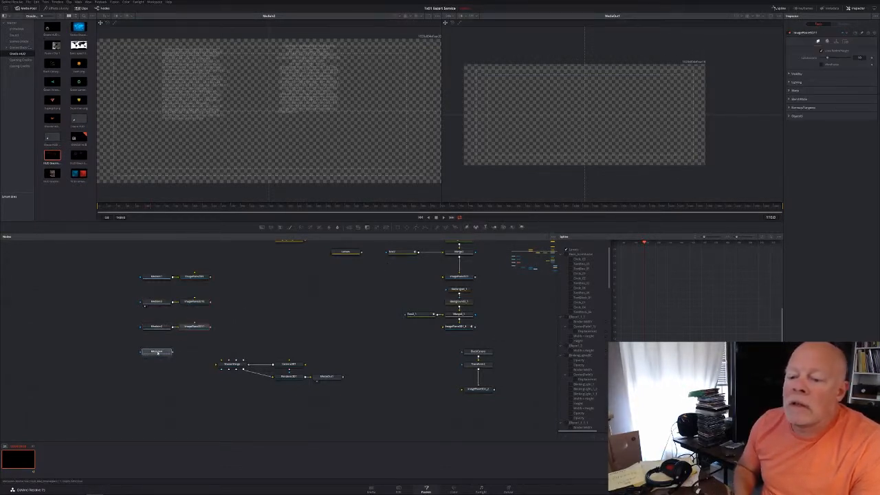
pyautogui.click(467, 228)
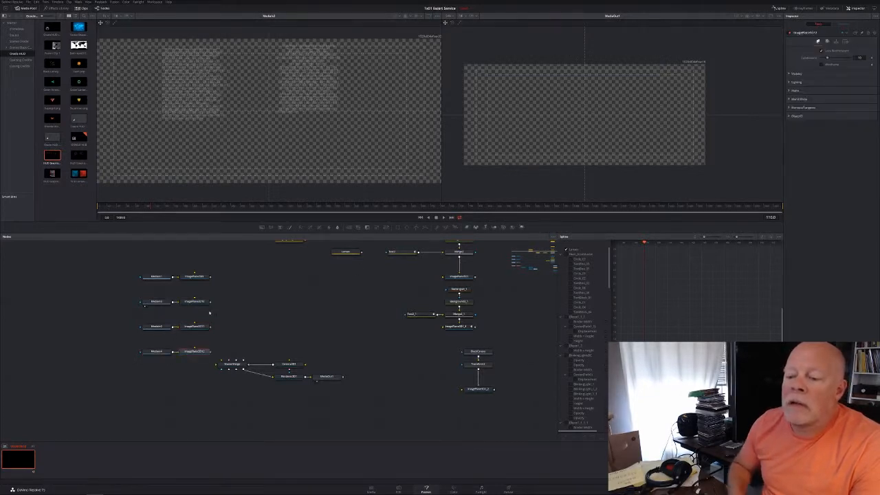
# Step: Connect the outputs of all four image planes to the MasterMerge node
pyautogui.moveTo(211, 352); pyautogui.dragTo(232, 364)
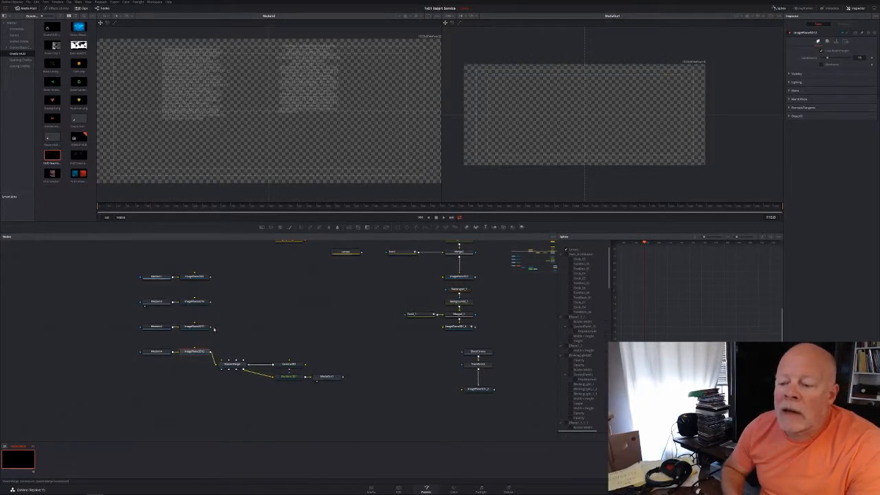
pyautogui.moveTo(211, 327); pyautogui.dragTo(233, 362)
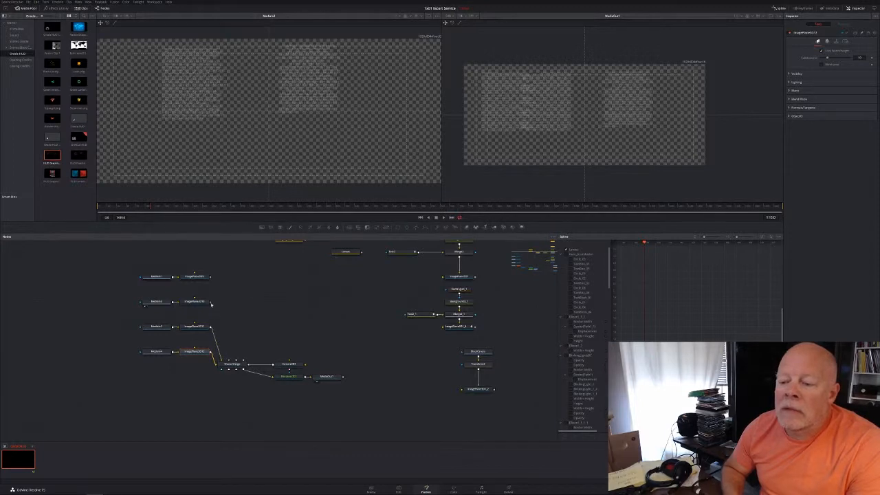
pyautogui.moveTo(211, 303); pyautogui.dragTo(231, 351)
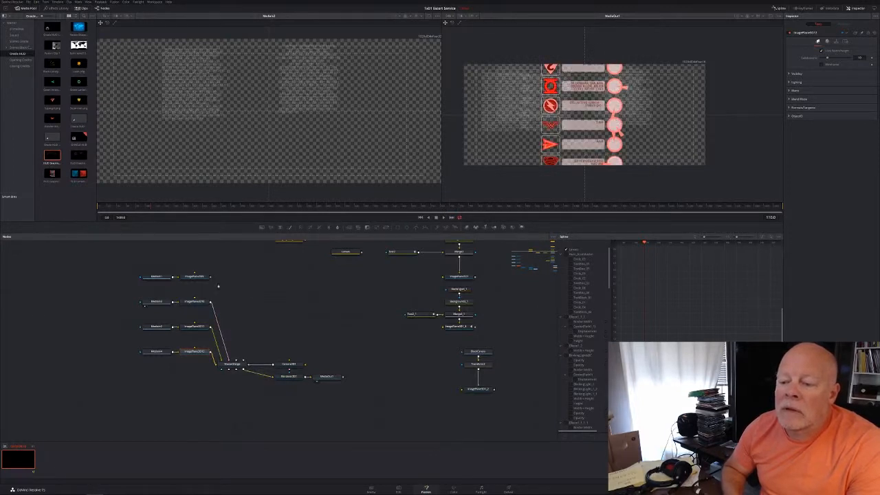
pyautogui.moveTo(212, 279); pyautogui.dragTo(236, 369)
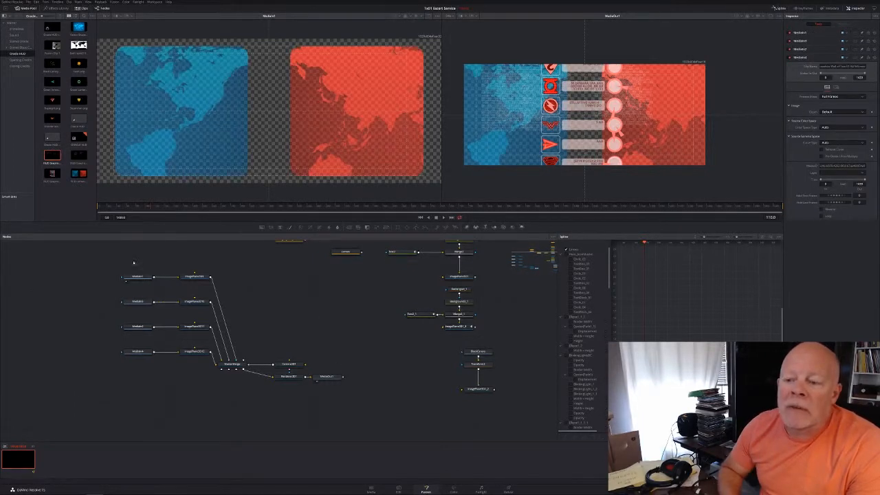
# Step: Rename the media nodes after their HUD clips and move the lowest text node and its image plane directly beneath the world-map pair
pyautogui.click(127, 277)
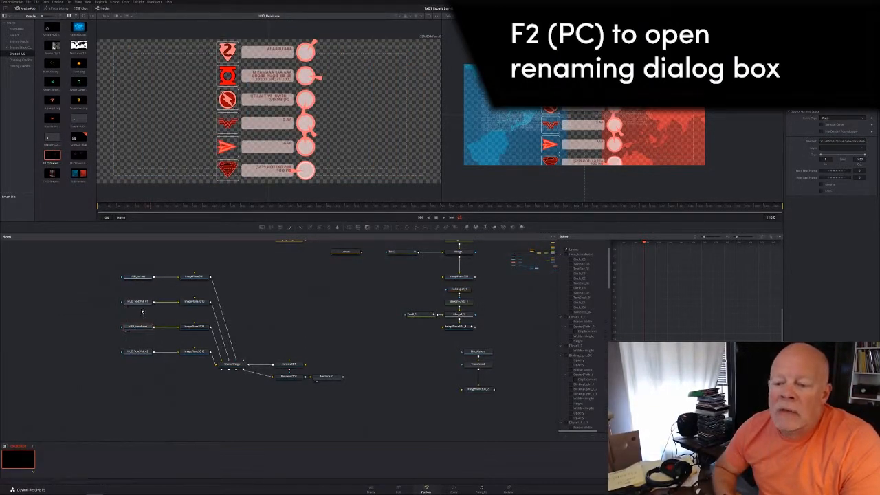
pyautogui.click(190, 349)
pyautogui.moveTo(189, 346); pyautogui.dragTo(192, 286)
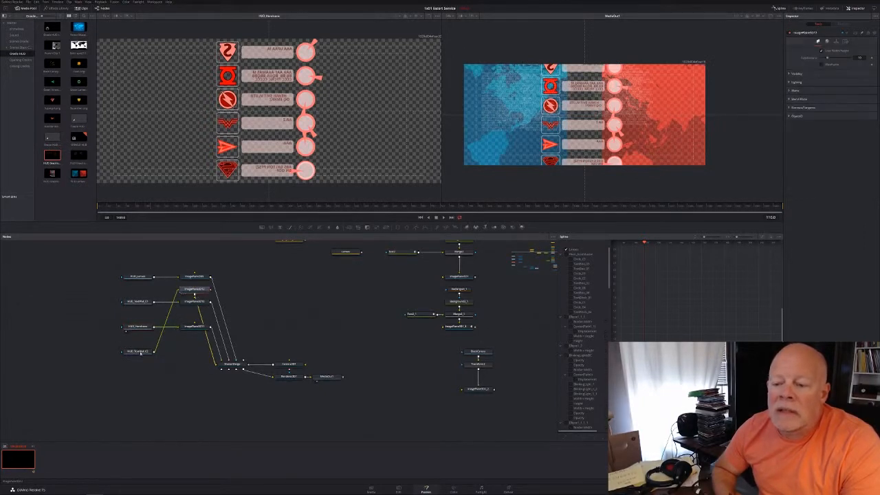
pyautogui.moveTo(142, 350); pyautogui.dragTo(146, 290)
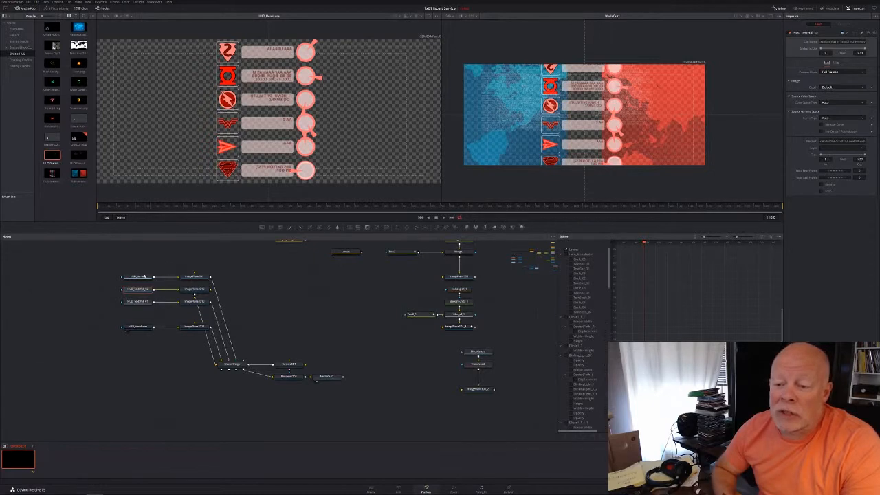
# Step: Space the node rows into groups, keeping the two text rows together between the world-map row and the icon row
pyautogui.moveTo(130, 265); pyautogui.dragTo(204, 280)
pyautogui.moveTo(197, 276)
pyautogui.mouseDown()
pyautogui.moveTo(196, 263)
pyautogui.moveTo(199, 276)
pyautogui.mouseUp()
pyautogui.click(199, 276)
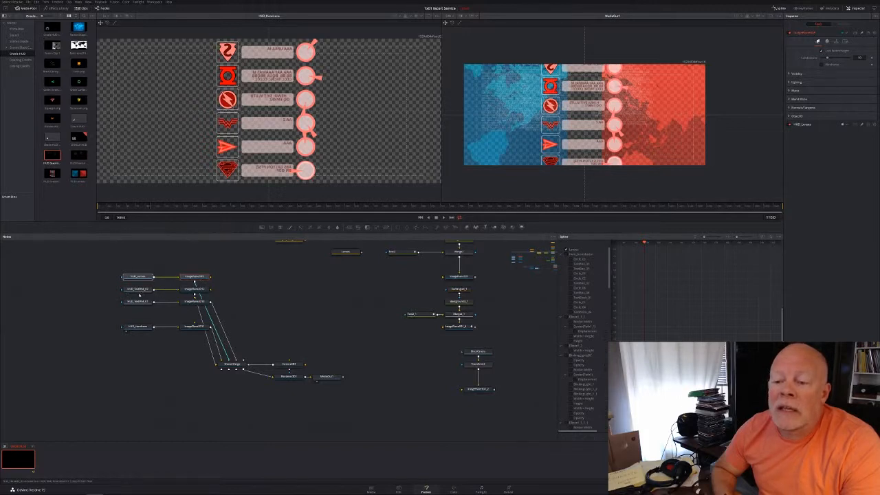
pyautogui.moveTo(114, 286); pyautogui.dragTo(188, 314)
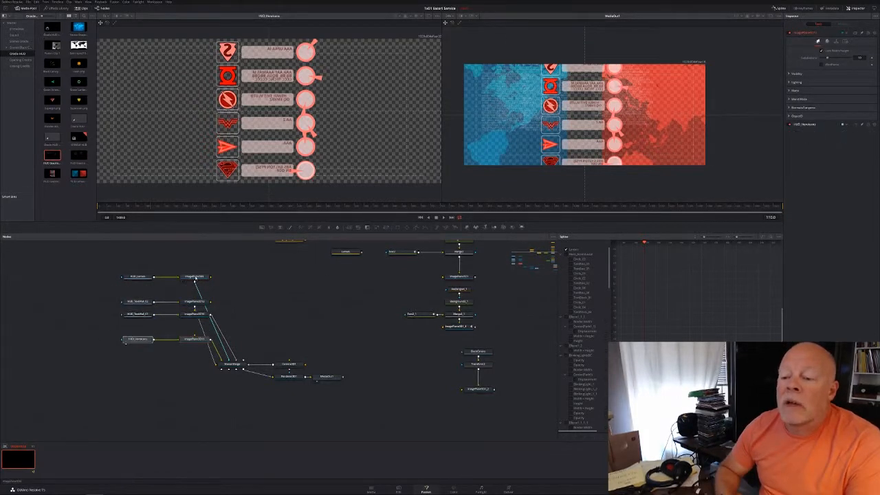
# Step: Show MasterMerge in the first viewer and pull the 3D camera back until the full world-map plane fits its frame
pyautogui.click(287, 364)
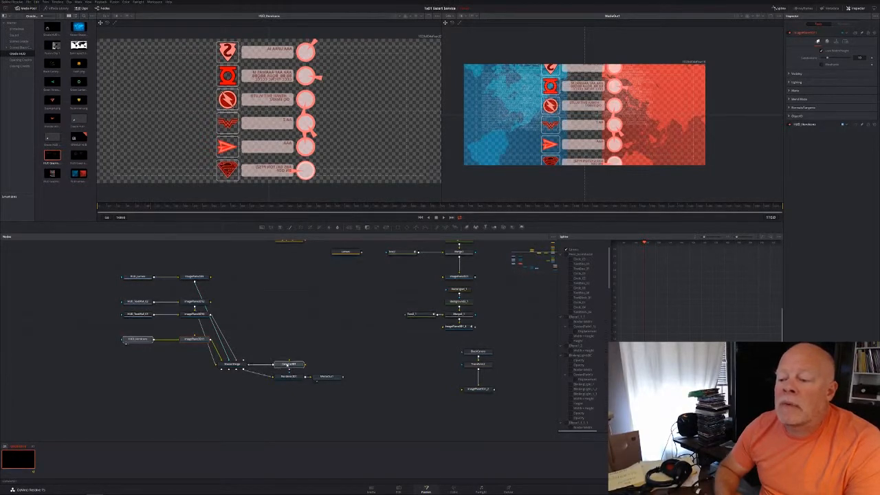
pyautogui.click(288, 364)
pyautogui.click(221, 368)
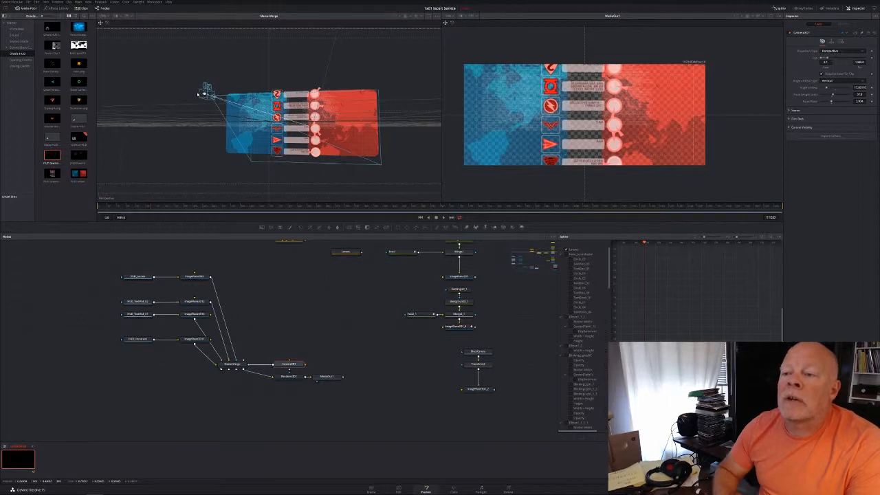
pyautogui.moveTo(206, 93); pyautogui.dragTo(112, 61)
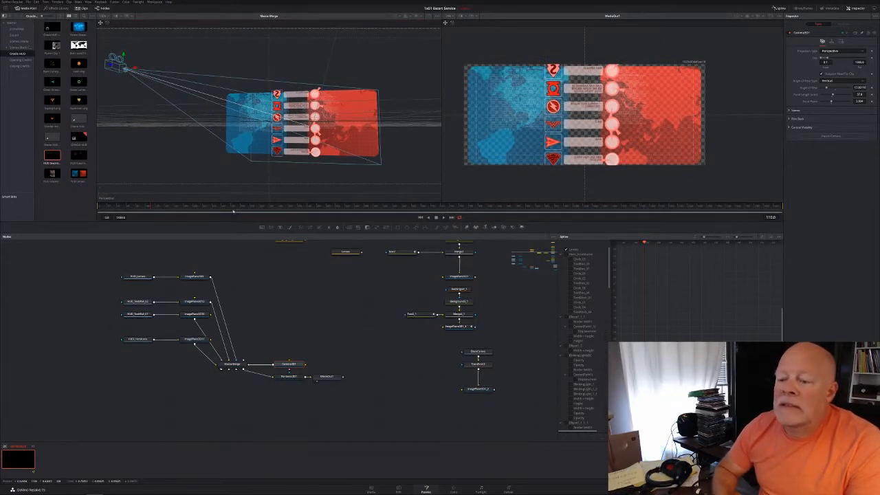
pyautogui.moveTo(281, 159); pyautogui.dragTo(199, 55)
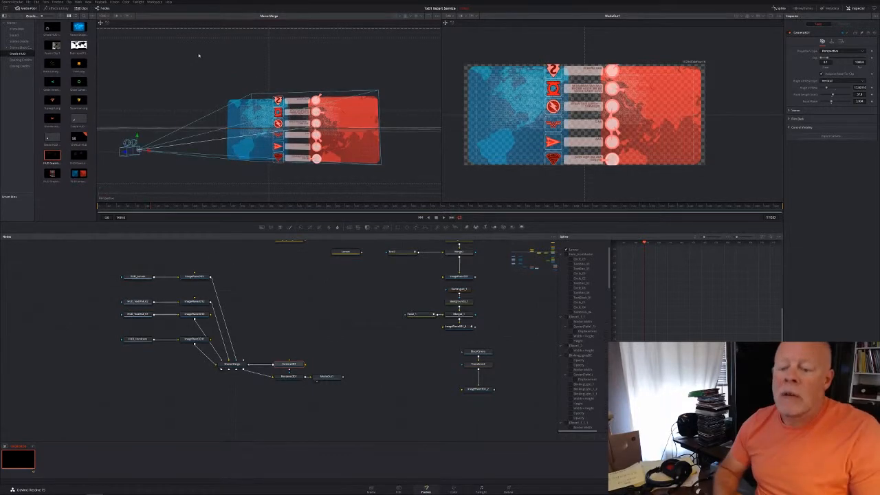
# Step: Switch the 3D viewer to the Top camera view and frame the camera together with the image planes
pyautogui.rightClick(196, 55)
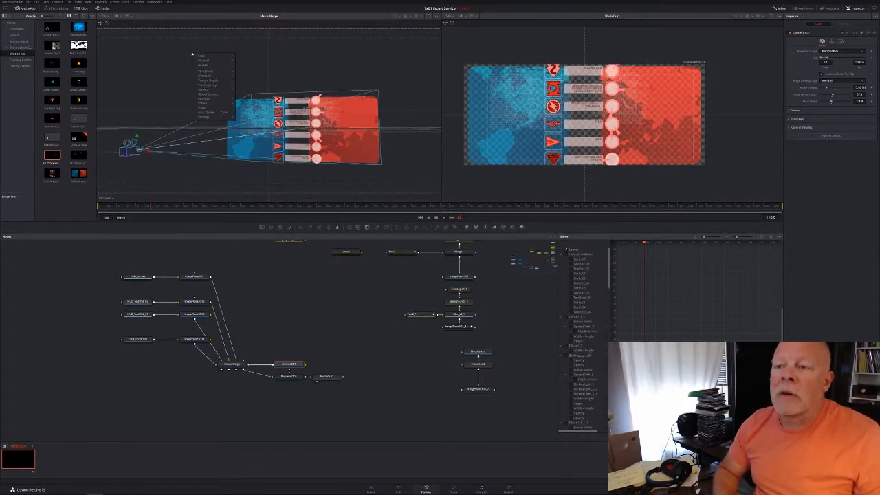
pyautogui.moveTo(204, 90)
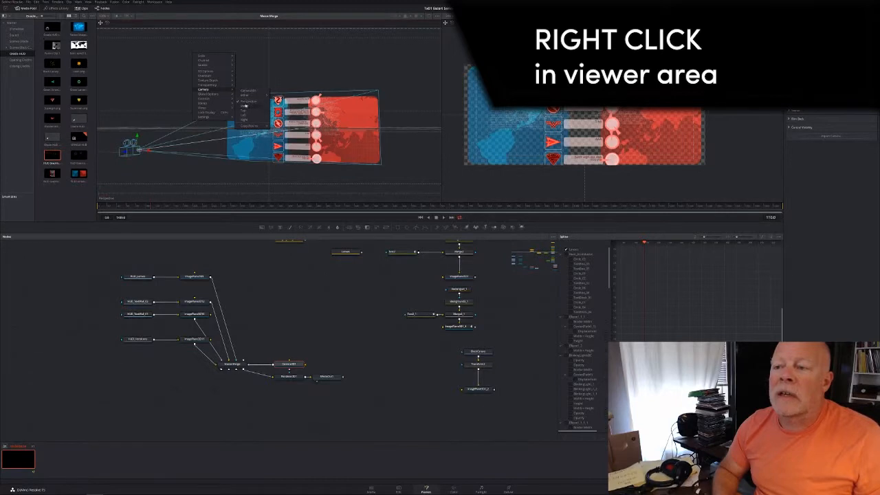
pyautogui.click(244, 111)
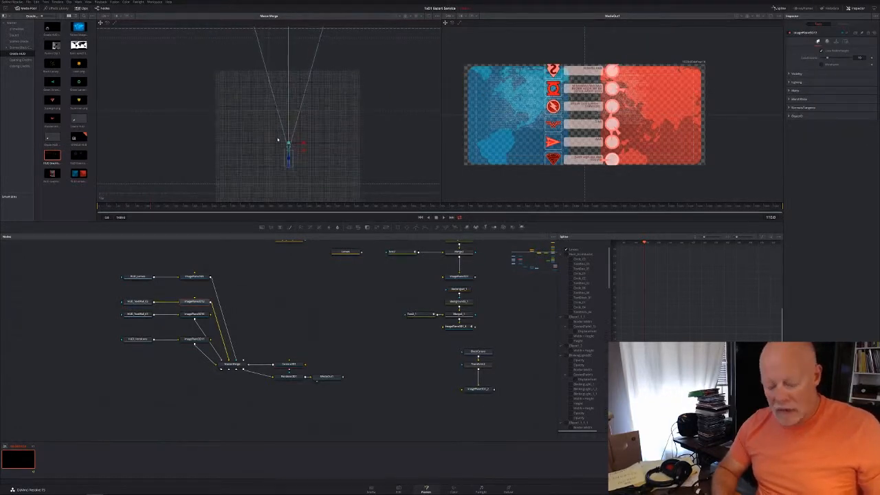
pyautogui.moveTo(278, 140); pyautogui.dragTo(254, 135)
pyautogui.scroll(5, 254, 135)
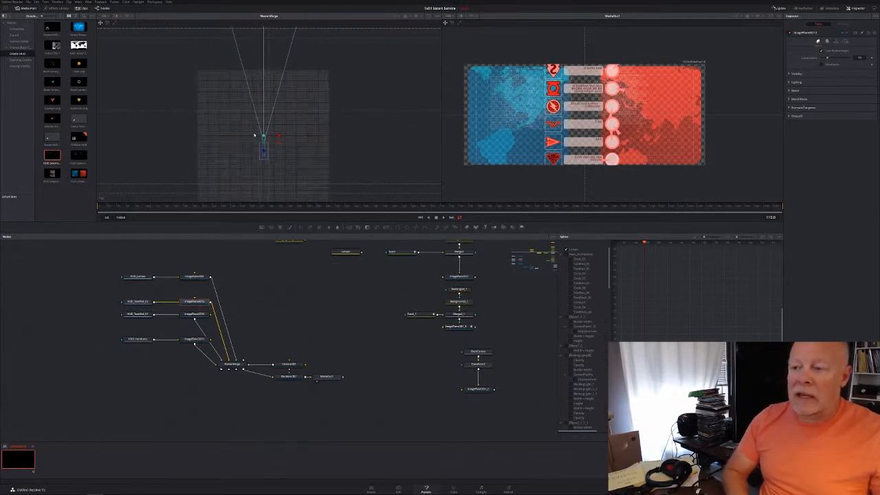
pyautogui.scroll(5, 254, 135)
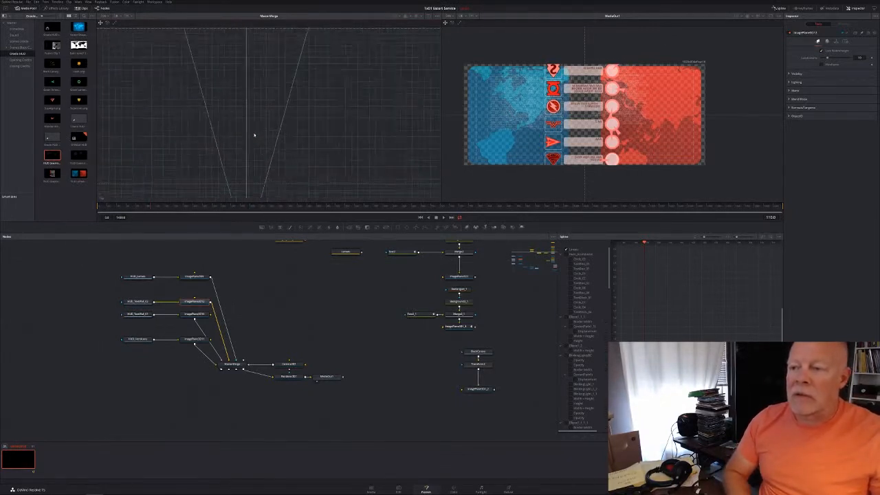
pyautogui.scroll(2, 254, 136)
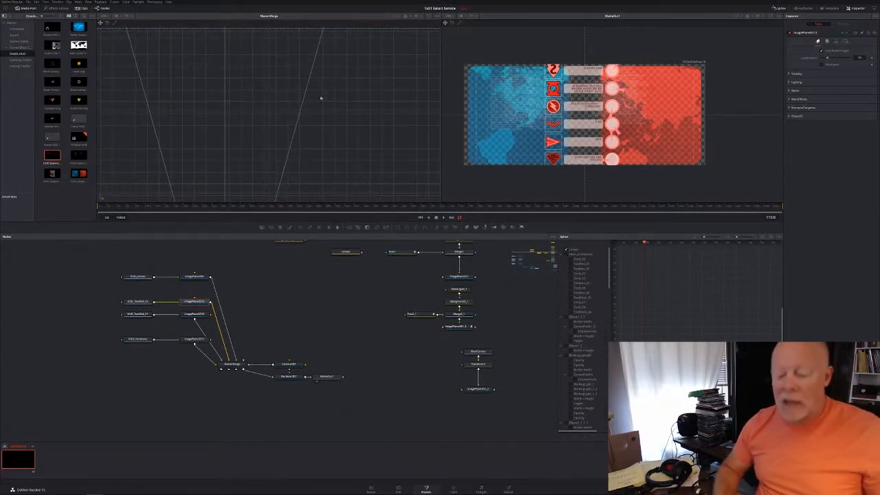
pyautogui.scroll(-5, 300, 135)
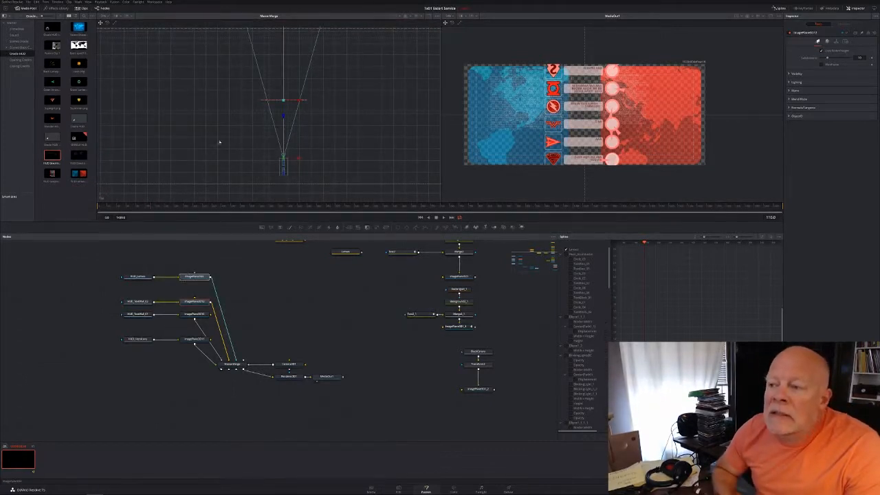
# Step: Leave the world-map image plane as the back layer and move both text image planes slightly closer to the camera
pyautogui.click(193, 277)
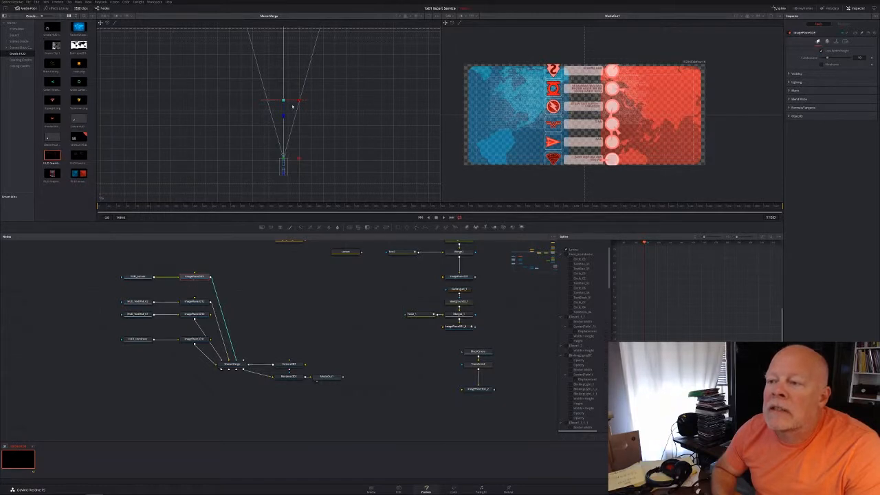
pyautogui.click(194, 315)
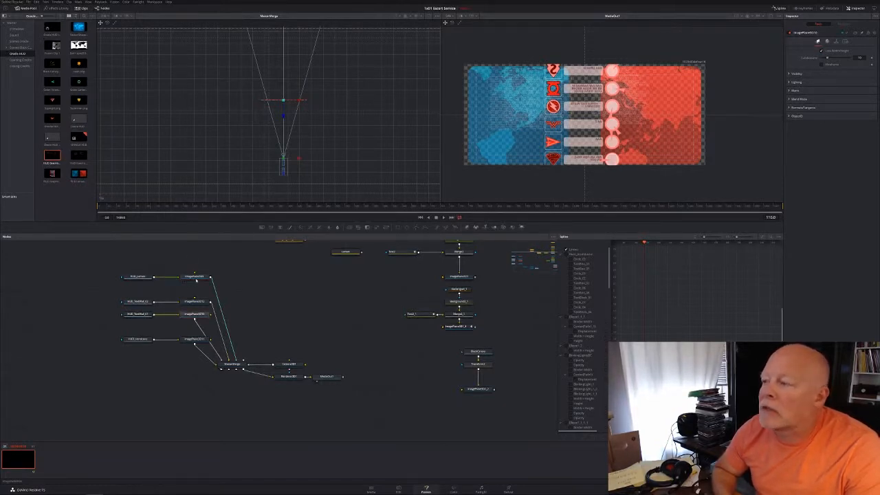
pyautogui.click(197, 277)
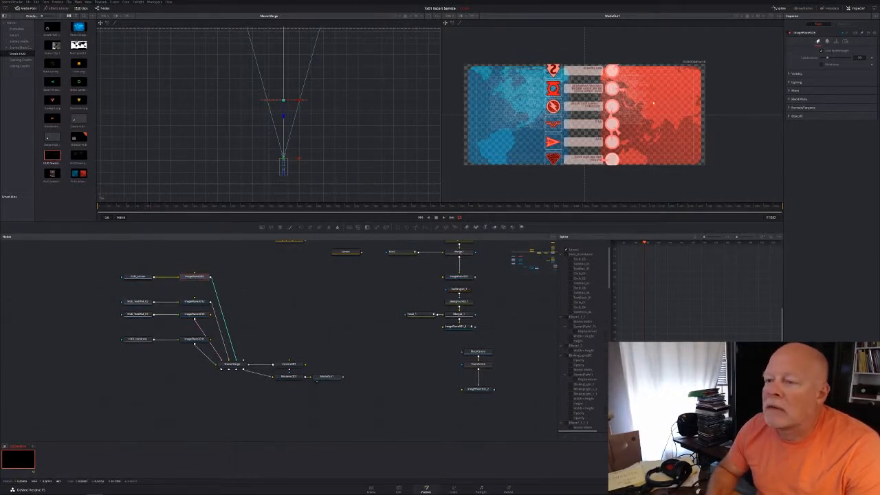
pyautogui.click(195, 301)
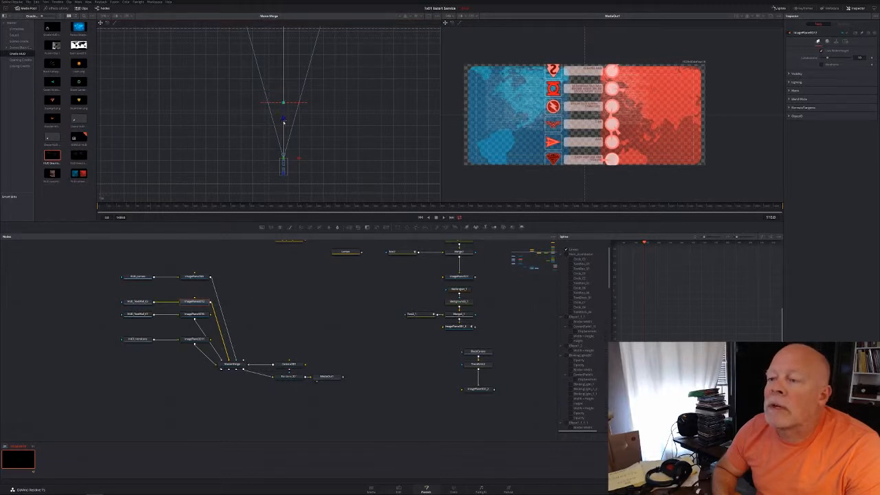
pyautogui.click(196, 314)
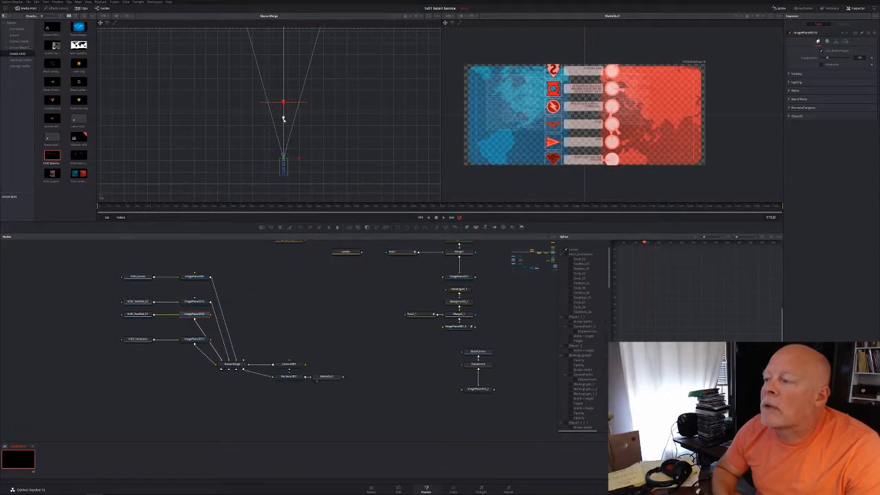
# Step: Move the icon image plane closer to the camera, scale it down and shift it sideways to the red map's outer edge
pyautogui.click(196, 339)
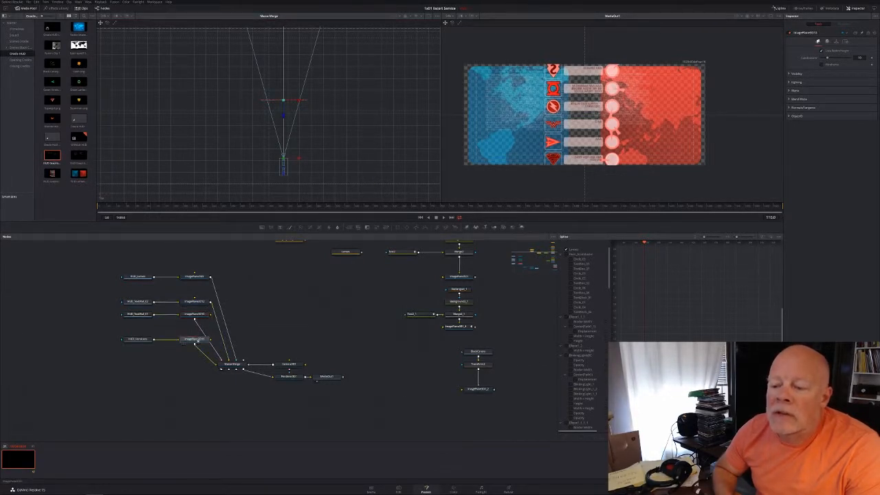
pyautogui.moveTo(283, 115); pyautogui.dragTo(312, 104)
pyautogui.click(835, 41)
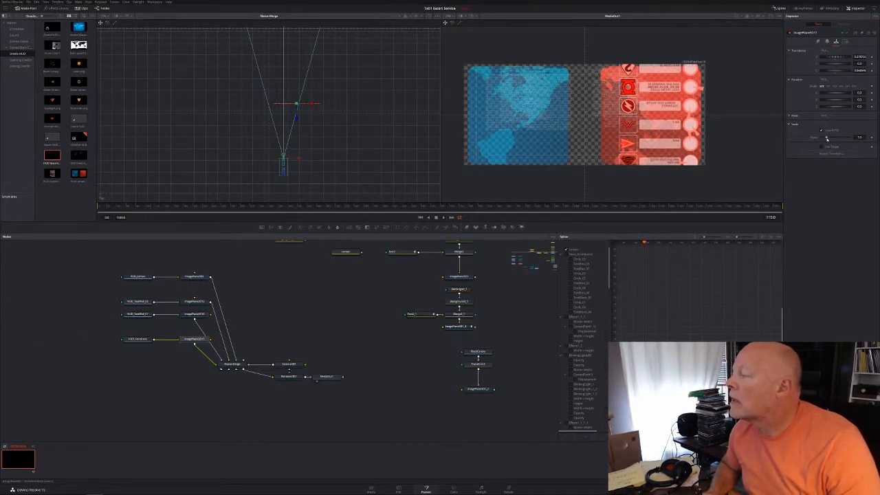
pyautogui.moveTo(826, 137); pyautogui.dragTo(822, 138)
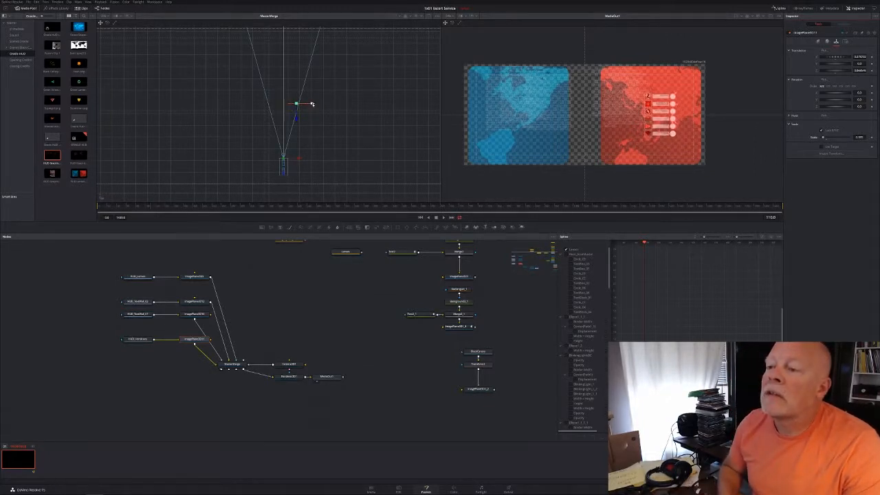
pyautogui.moveTo(311, 104); pyautogui.dragTo(305, 115)
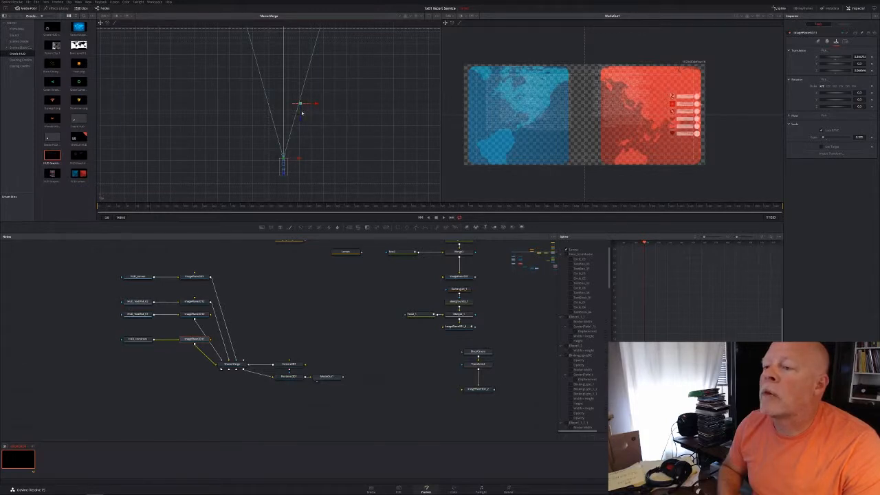
# Step: Switch the 3D viewer to the Left camera view and lower the icon image plane toward the bottom of the red map
pyautogui.moveTo(217, 101)
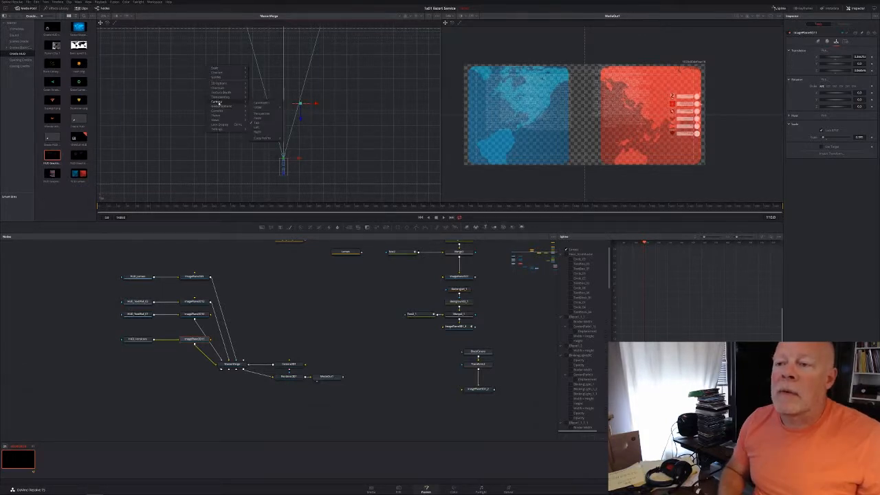
pyautogui.click(261, 130)
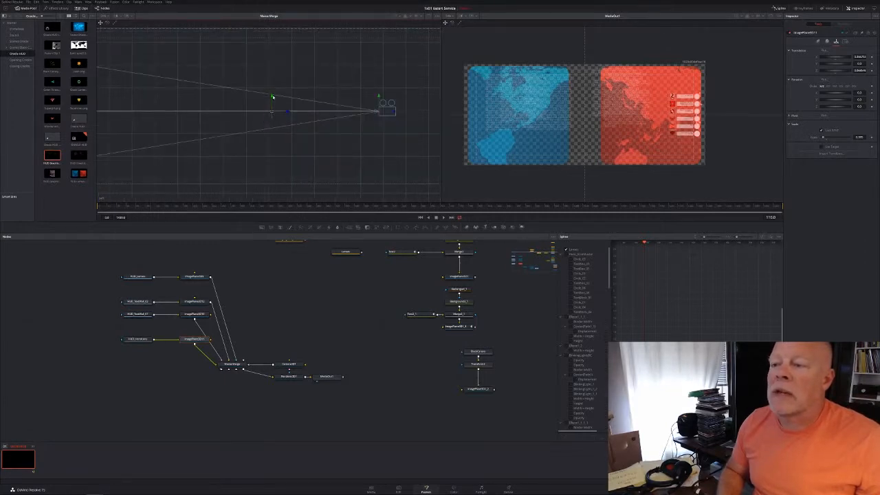
pyautogui.moveTo(271, 96); pyautogui.dragTo(271, 102)
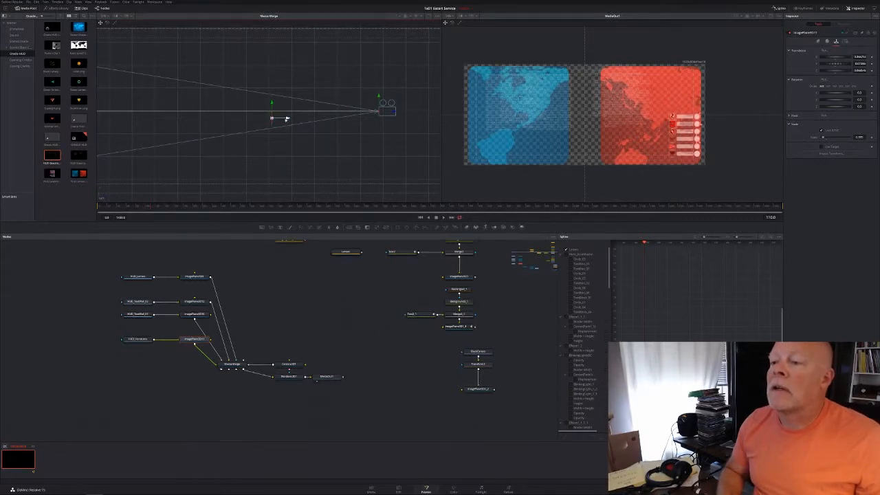
# Step: In the Top camera view, shift the icon image plane slightly inward from the red map's edge and scrub the timeline back toward its start
pyautogui.rightClick(272, 77)
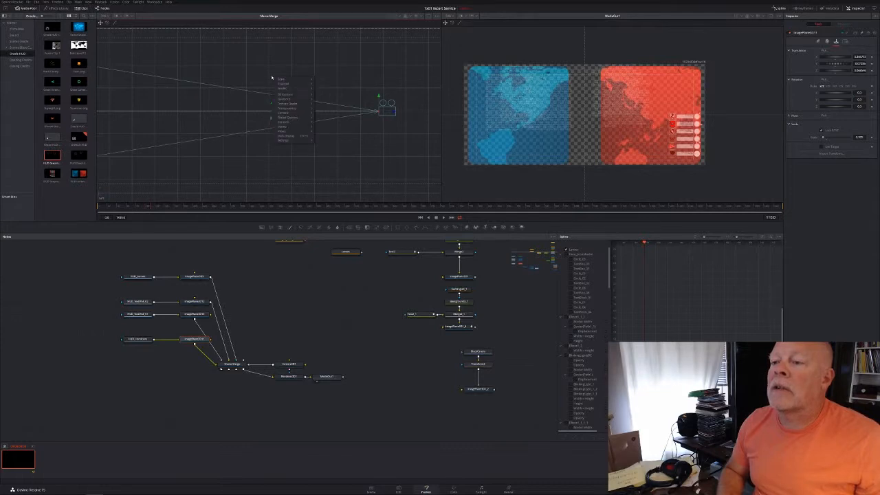
pyautogui.moveTo(294, 109)
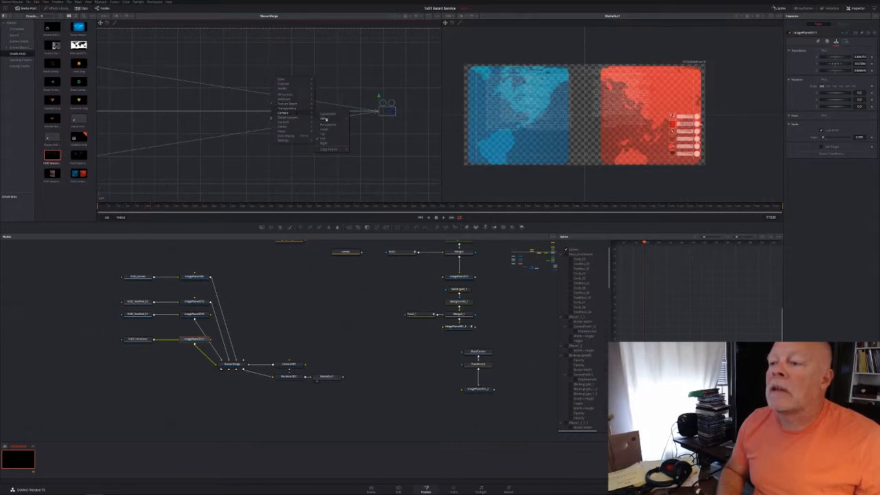
pyautogui.click(326, 134)
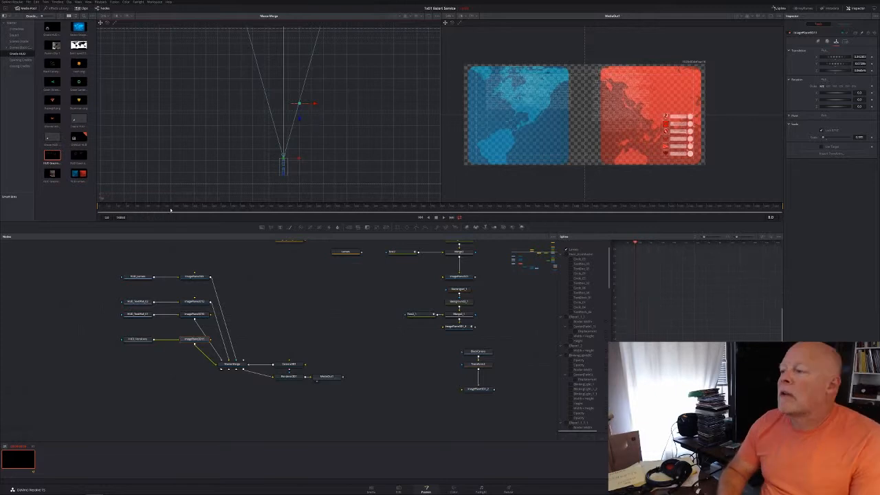
pyautogui.moveTo(169, 207); pyautogui.dragTo(103, 207)
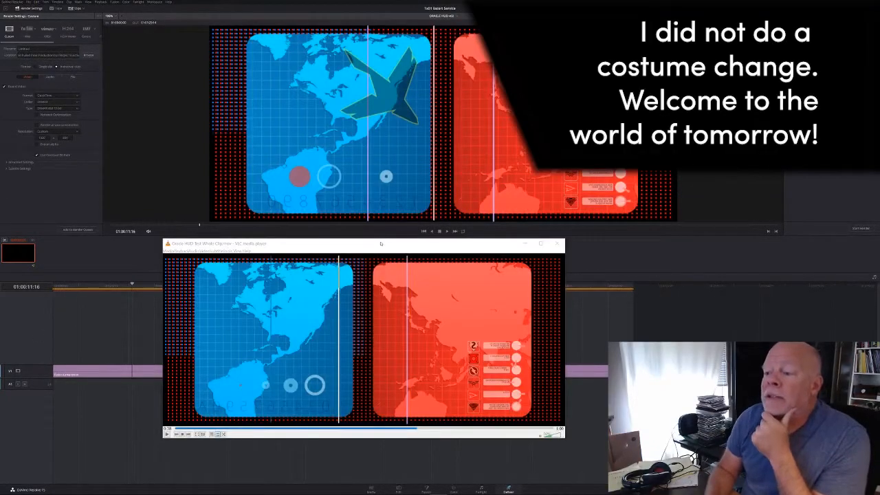
# Step: Move the VLC window off the screen and show the flat HUD composition's MediaOut1 in the second viewer of the Fusion page
pyautogui.moveTo(380, 244); pyautogui.dragTo(0, 323)
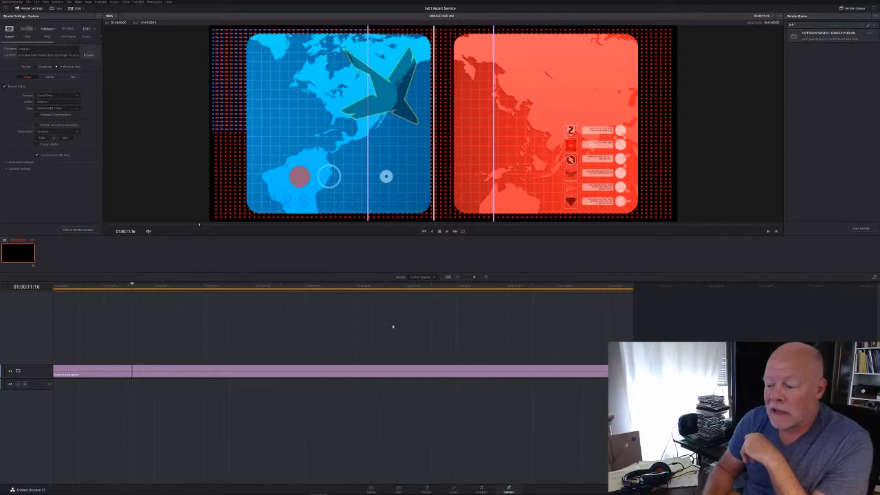
pyautogui.click(426, 488)
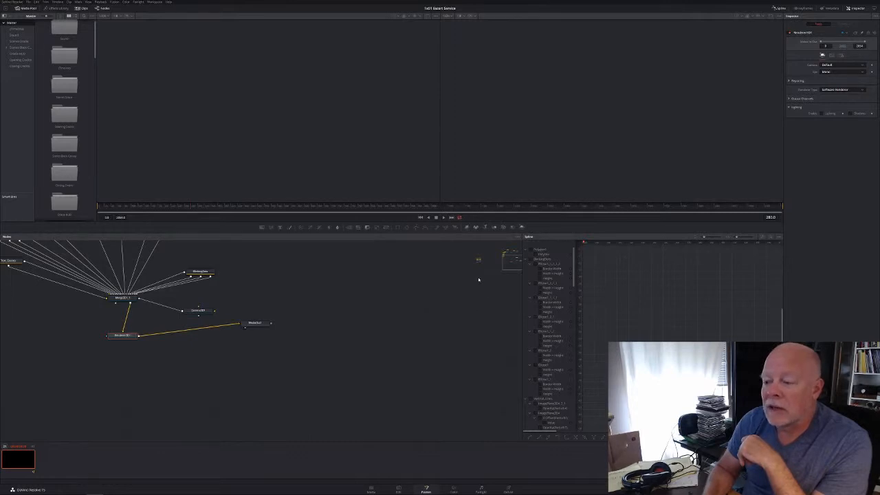
pyautogui.moveTo(510, 261)
pyautogui.mouseDown()
pyautogui.moveTo(501, 260)
pyautogui.moveTo(510, 258)
pyautogui.mouseUp()
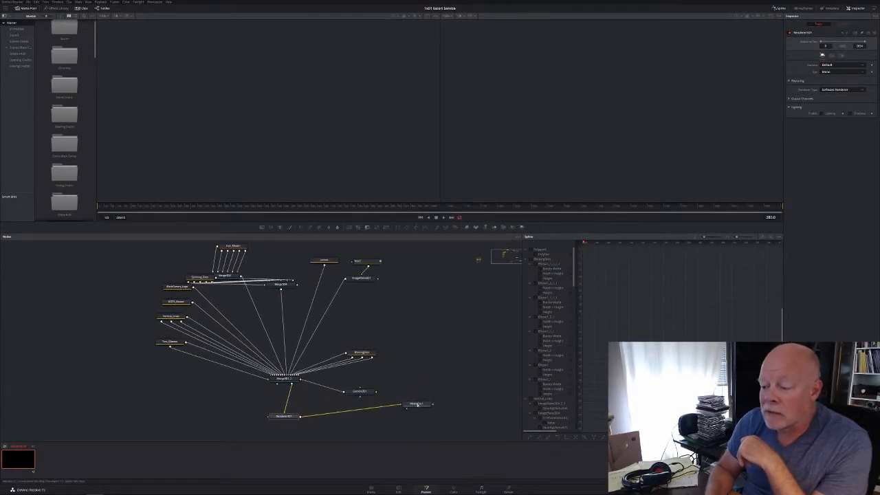
pyautogui.moveTo(417, 405); pyautogui.dragTo(569, 97)
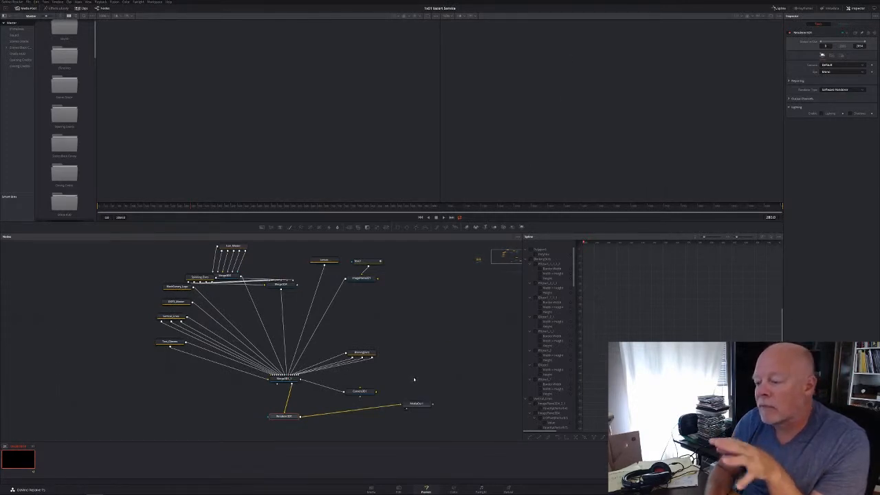
# Step: Move Renderer3D1 nearer the main merge and stack the text, line, dot, logo and Spinning_Dots nodes in a column beside it
pyautogui.moveTo(284, 416); pyautogui.dragTo(289, 407)
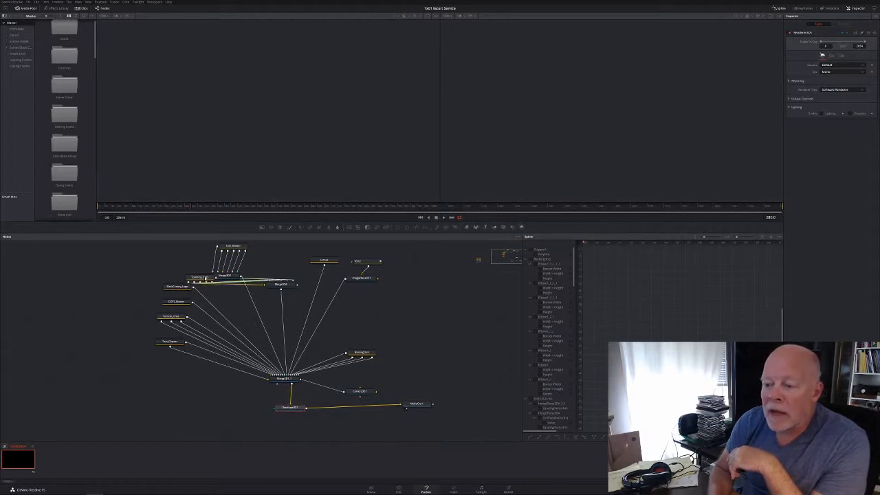
pyautogui.moveTo(170, 341); pyautogui.dragTo(163, 373)
pyautogui.moveTo(162, 328); pyautogui.dragTo(158, 359)
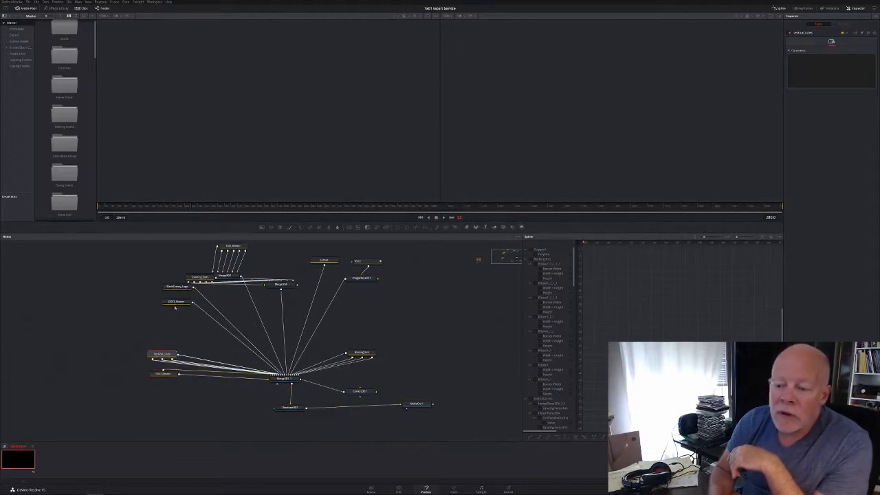
pyautogui.moveTo(176, 303); pyautogui.dragTo(163, 339)
pyautogui.moveTo(177, 286); pyautogui.dragTo(152, 294)
pyautogui.moveTo(282, 285); pyautogui.dragTo(205, 295)
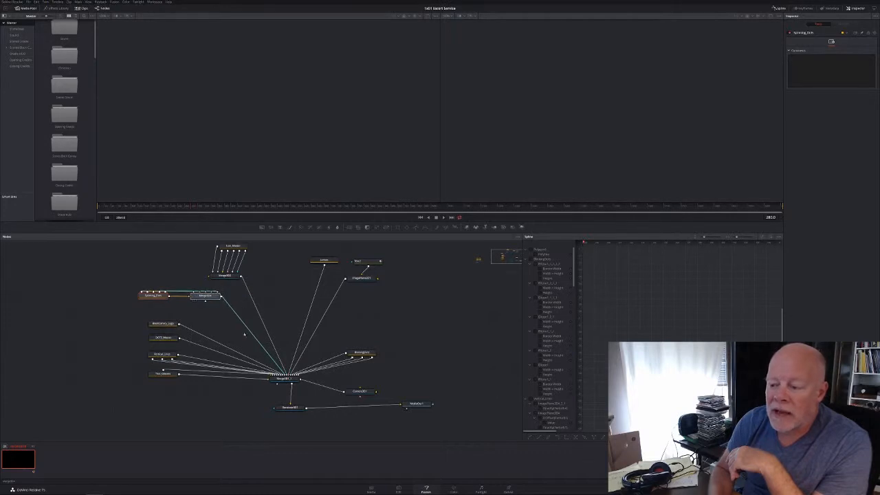
# Step: Place the icons group and its merge above the main merge and the Spinning_Dots group above its own merge
pyautogui.click(398, 488)
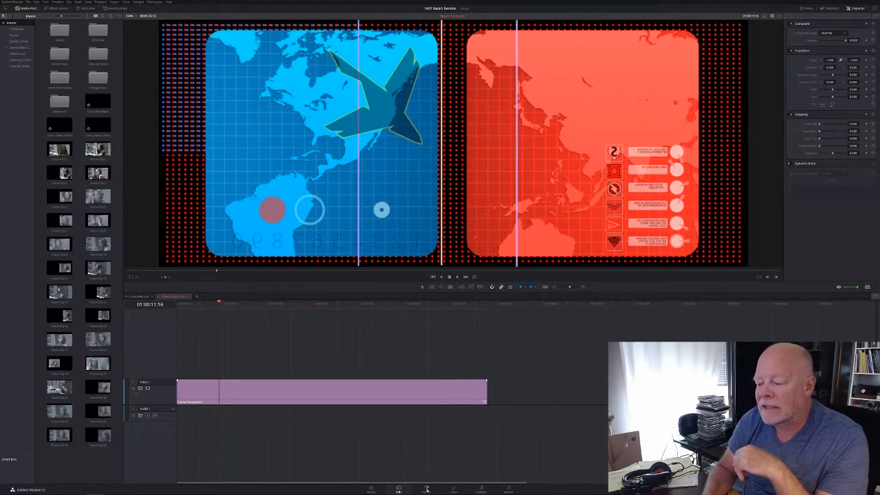
pyautogui.click(426, 489)
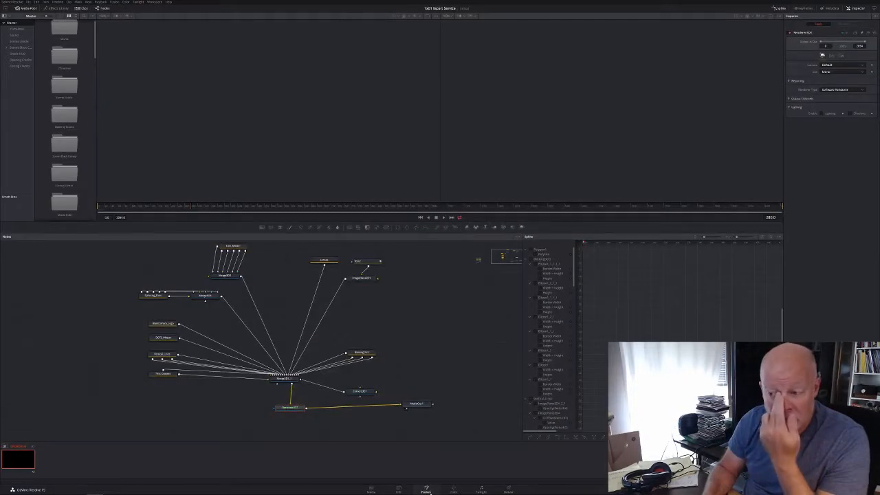
pyautogui.moveTo(223, 276); pyautogui.dragTo(275, 321)
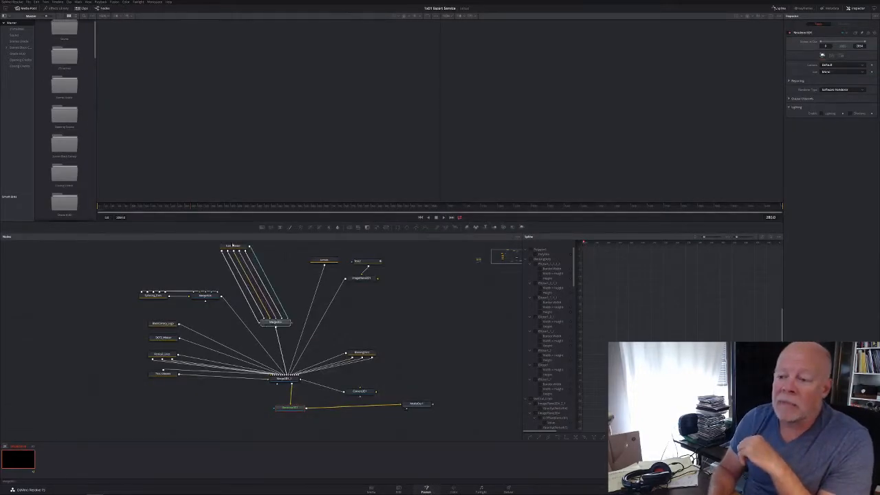
pyautogui.moveTo(235, 248); pyautogui.dragTo(277, 304)
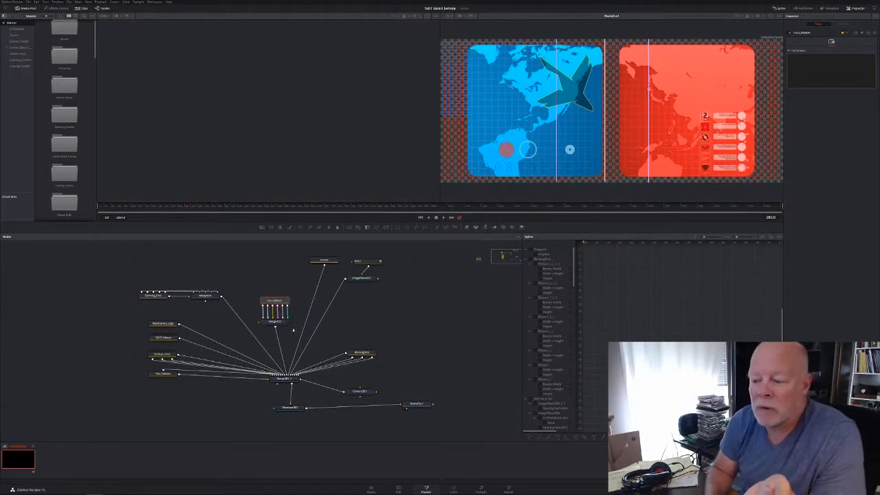
pyautogui.moveTo(270, 284); pyautogui.dragTo(286, 305)
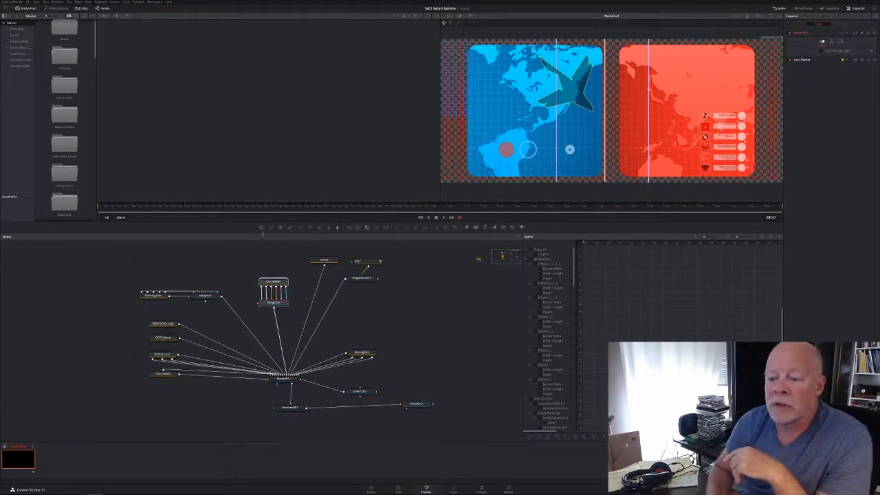
pyautogui.moveTo(177, 297); pyautogui.dragTo(220, 272)
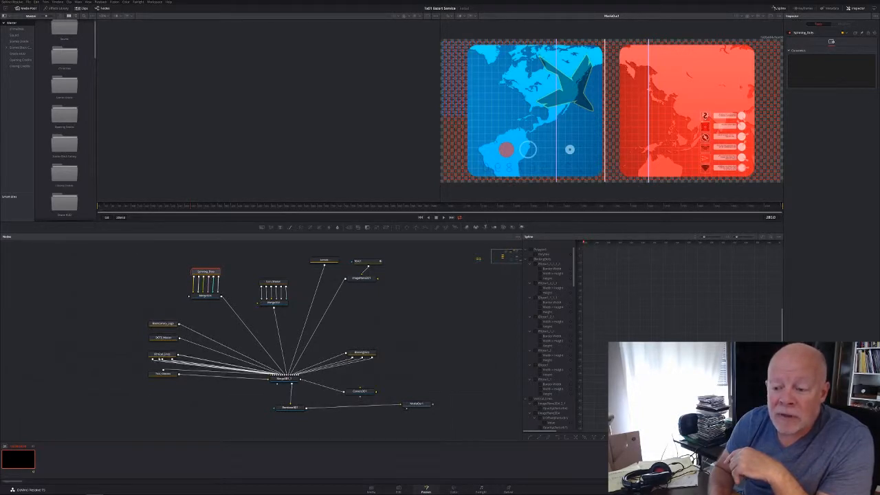
pyautogui.moveTo(163, 374); pyautogui.dragTo(163, 377)
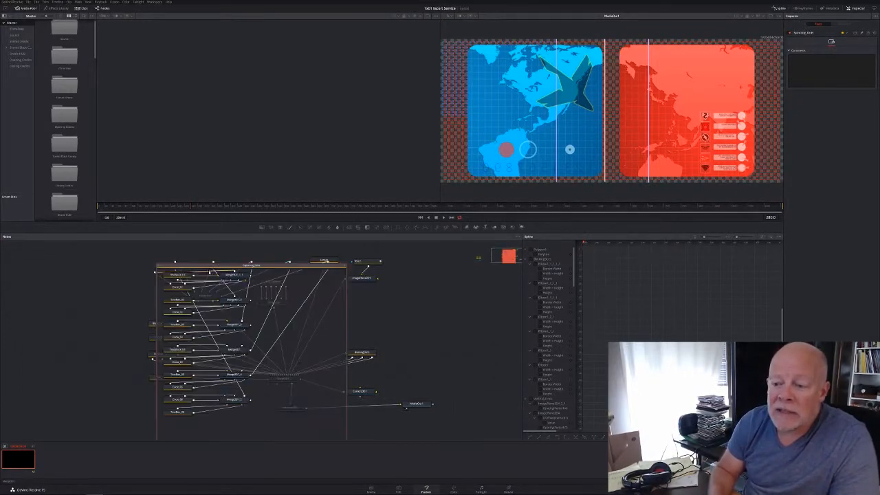
# Step: Examine the nodes inside the expanded Spinning_Dots group, then collapse the group
pyautogui.click(211, 272)
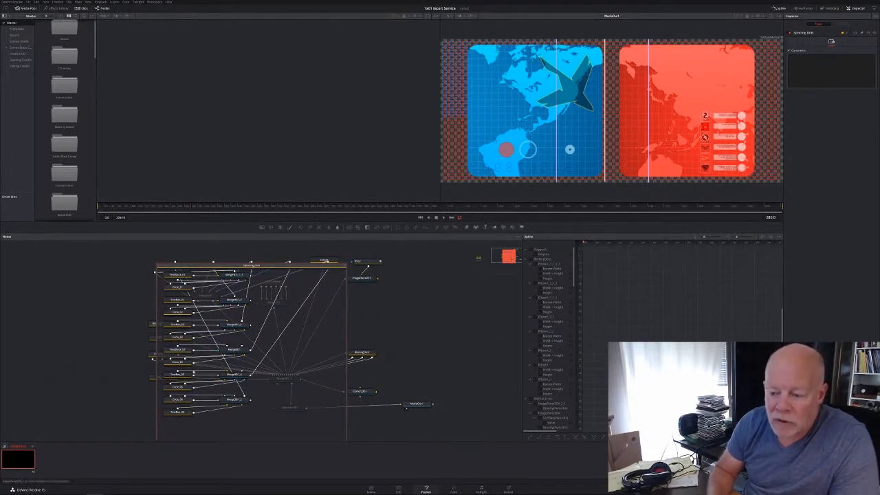
pyautogui.click(157, 267)
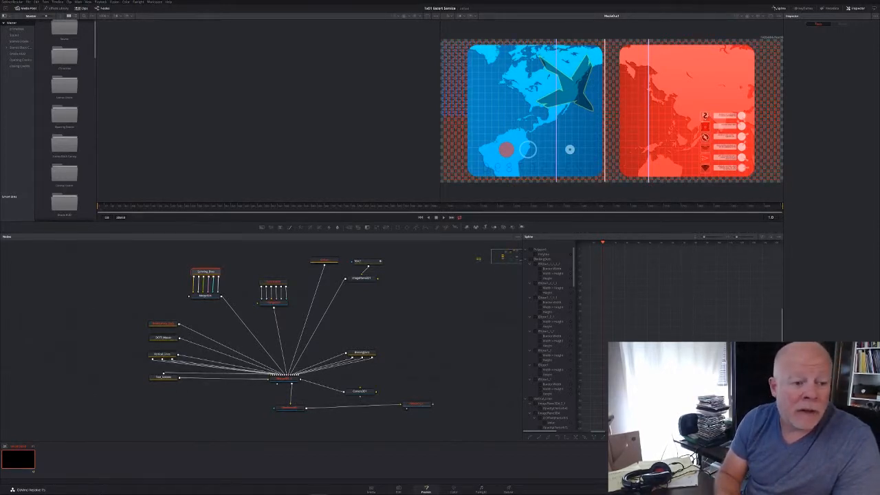
# Step: Bring the VLC window back over the node graph and play the rendered Oracle HUD test clip from its start
pyautogui.moveTo(0, 297); pyautogui.dragTo(344, 60)
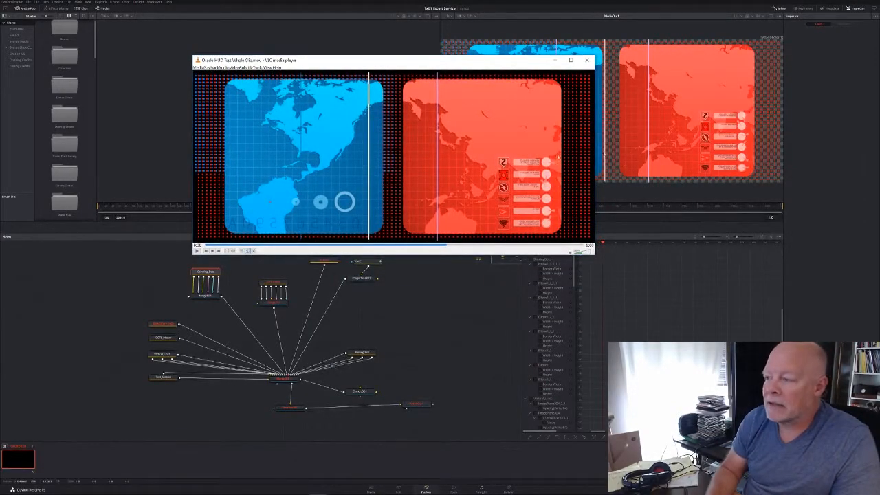
pyautogui.moveTo(349, 245); pyautogui.dragTo(199, 246)
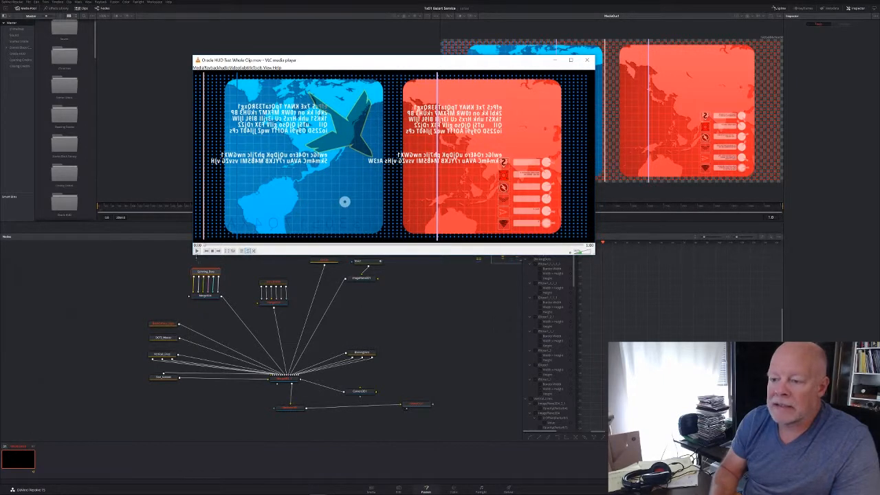
pyautogui.press('space')
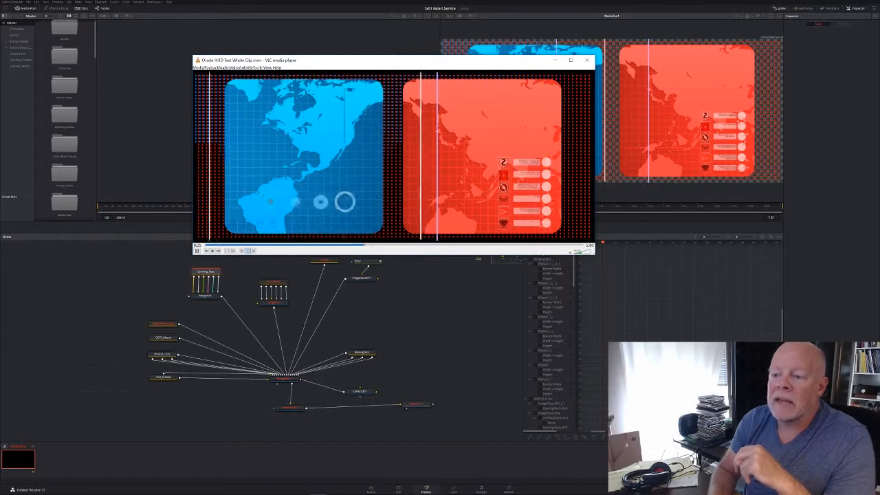
# Step: Replay the whole-clip HUD render from near its start, pause Oracle HUD Test v02.mov on the glasses shot, and close each player window
pyautogui.click(204, 245)
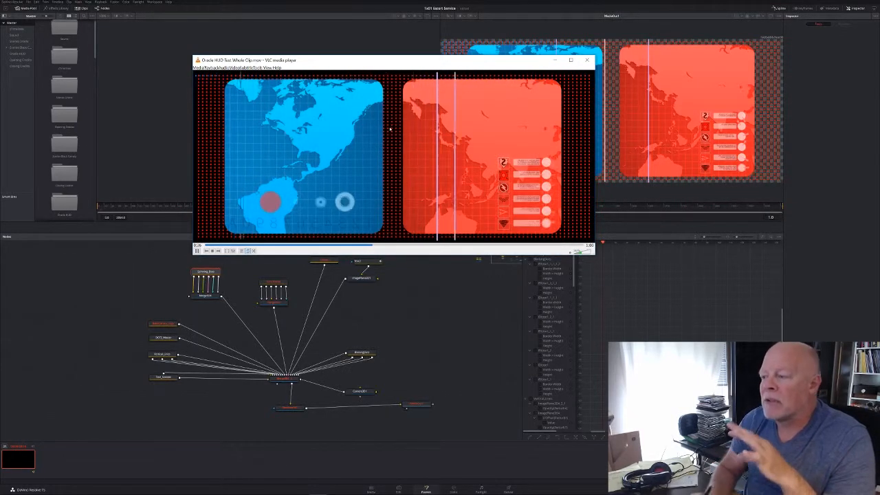
pyautogui.click(586, 60)
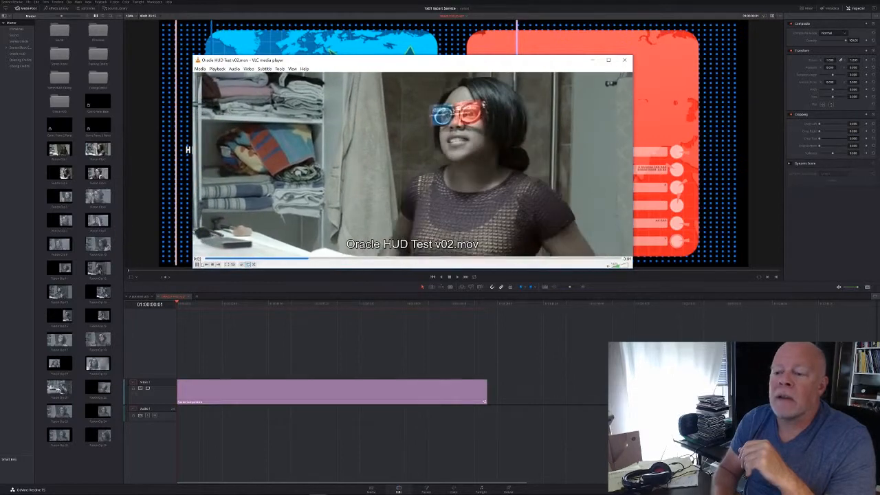
pyautogui.click(197, 264)
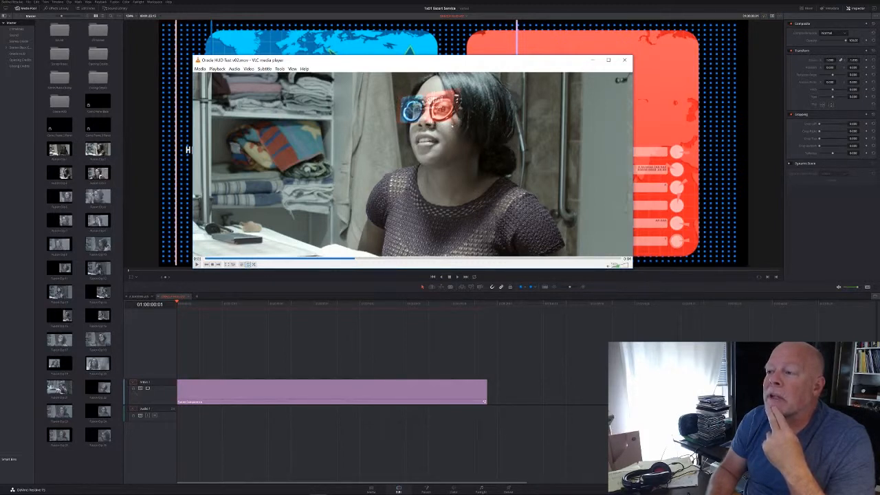
pyautogui.click(623, 60)
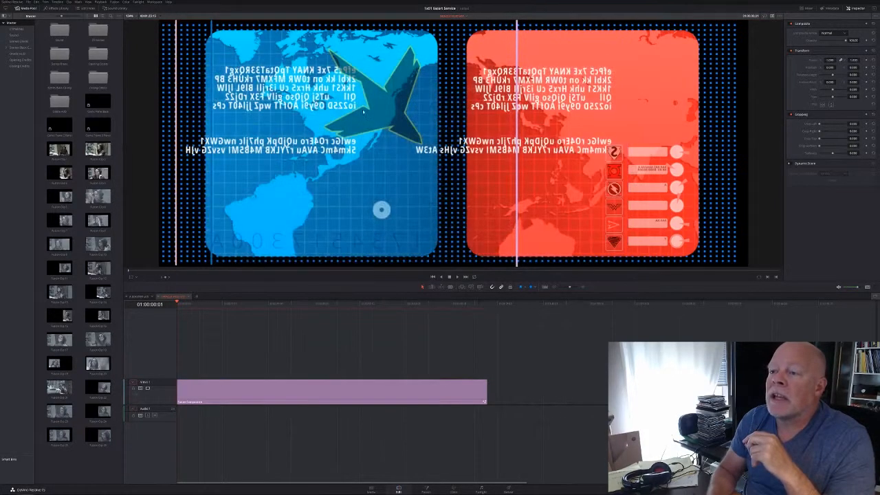
# Step: Check the HUD composition on the timeline at 01:00:07:16 and return the playhead to the start
pyautogui.click(204, 303)
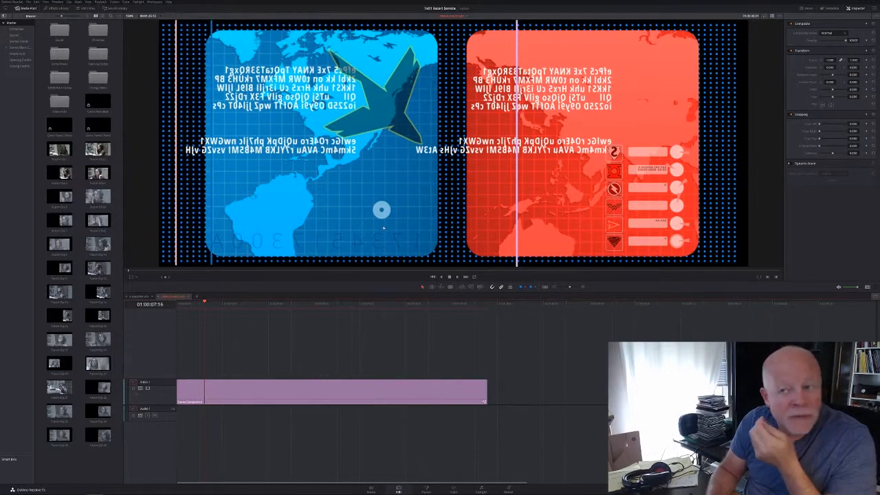
pyautogui.press('Home')
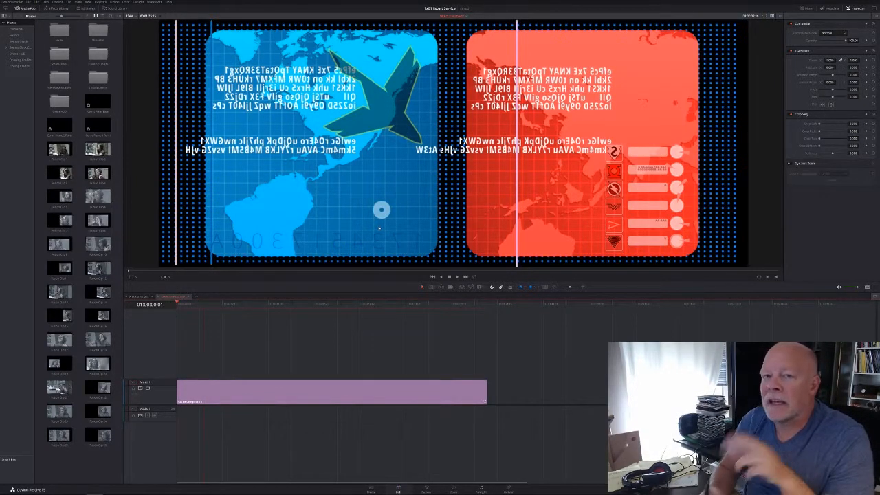